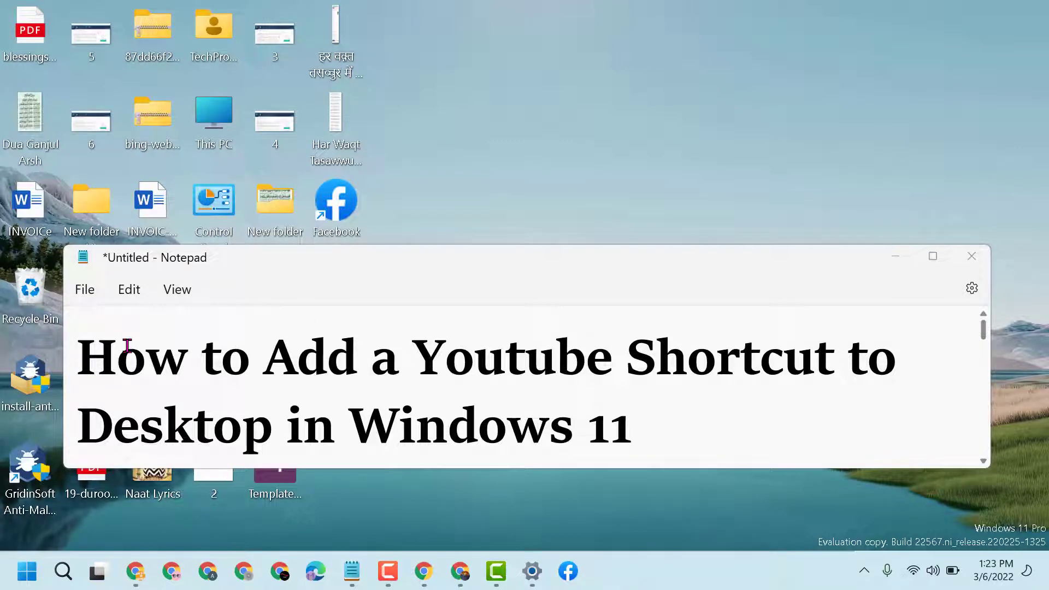
Minimize the Notepad note titled 'How to Add a Youtube Shortcut to Desktop in Windows 11'
click(896, 260)
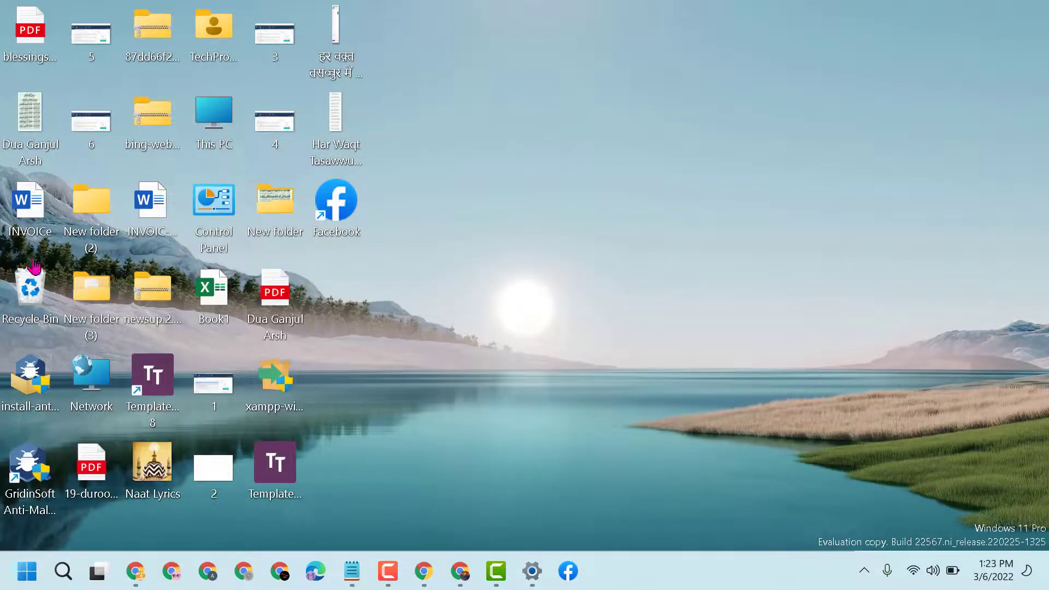
Bring up Chrome, skip the ad, close the old video tab and load youtube.com
click(134, 574)
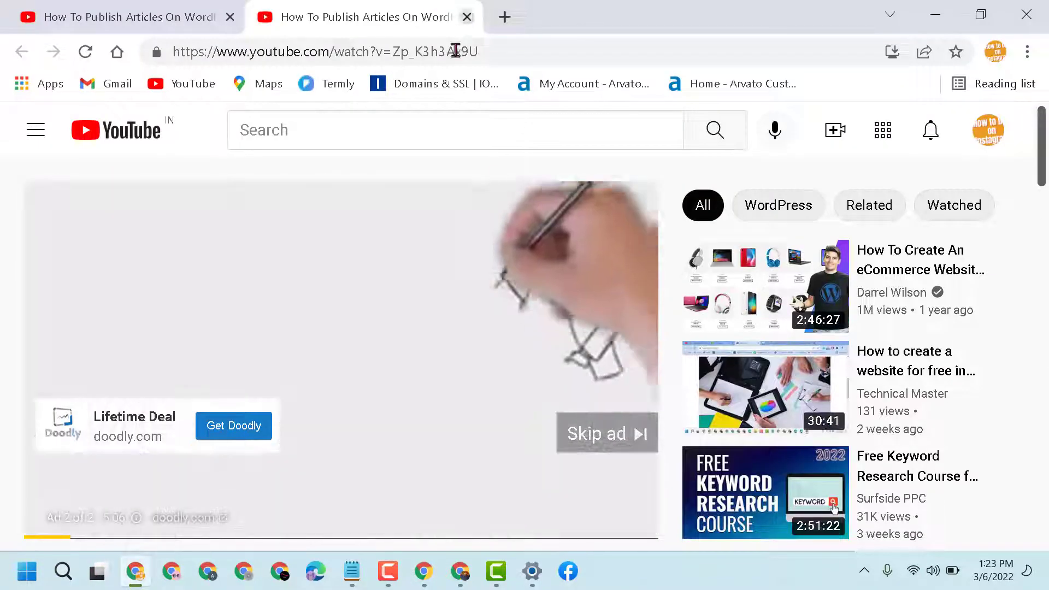
click(606, 435)
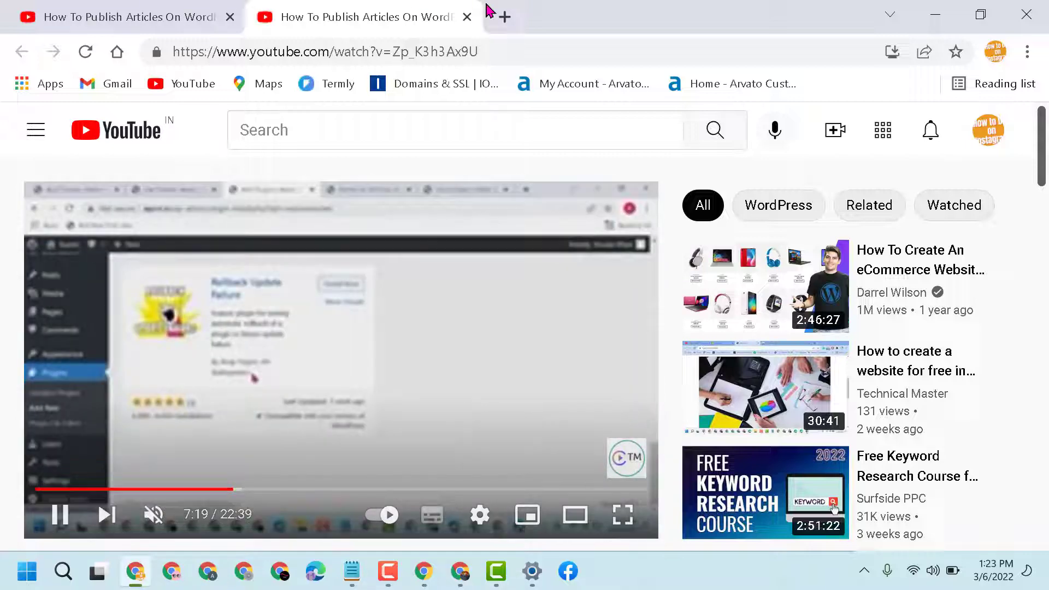
click(506, 17)
click(230, 16)
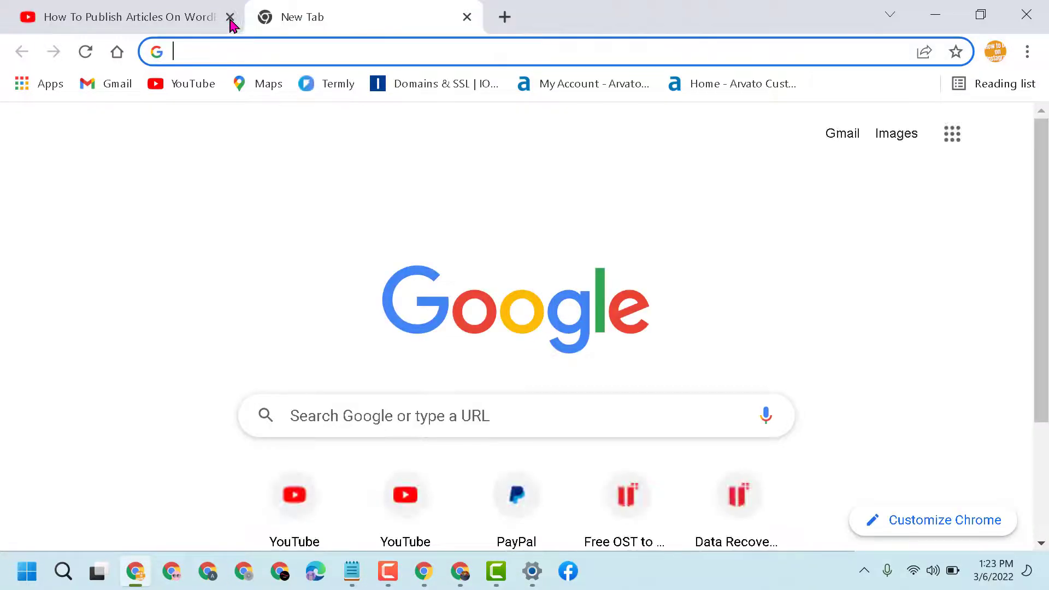
text(y)
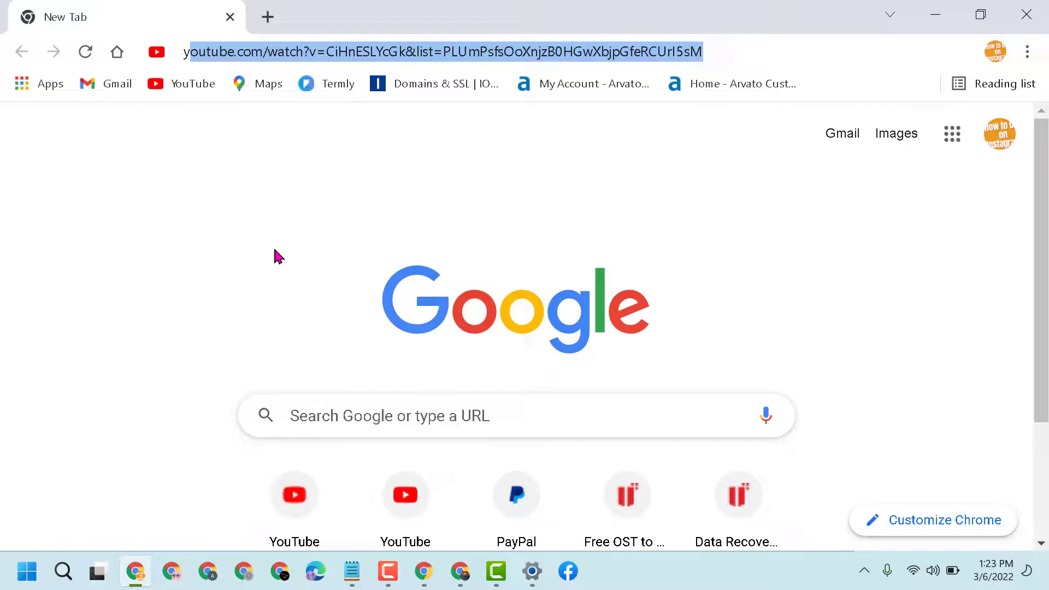
text(o)
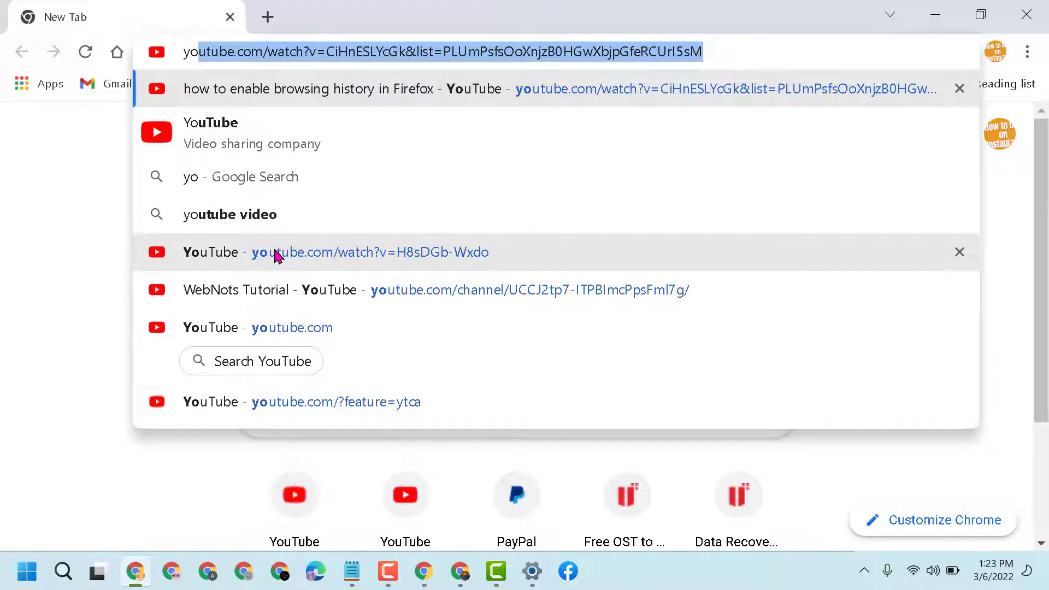
text(utube.com)
key(Return)
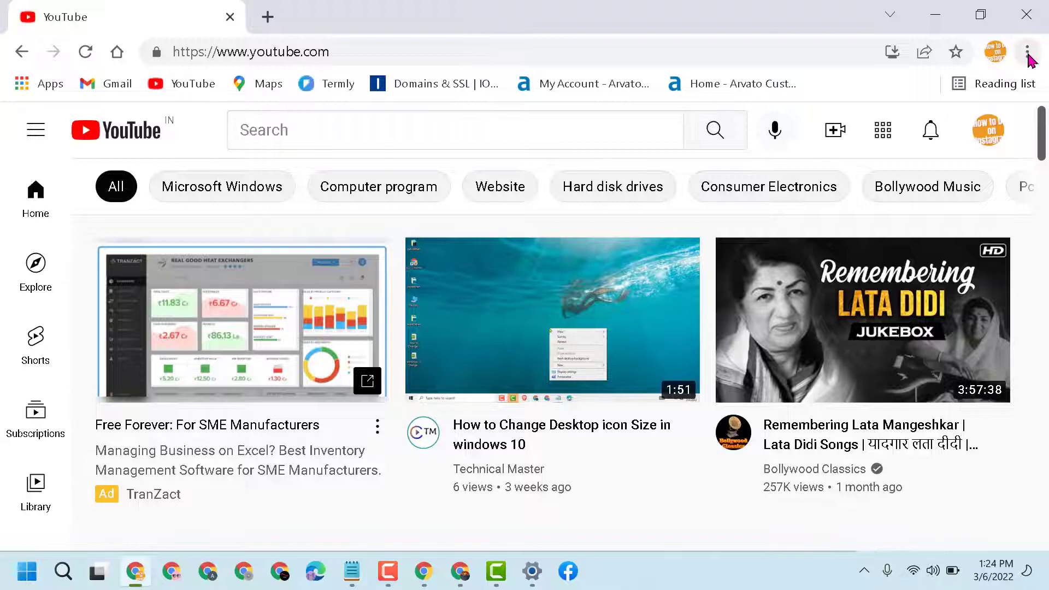
Create a YouTube shortcut from More tools > Create shortcut with 'Open as window' ticked
click(1029, 54)
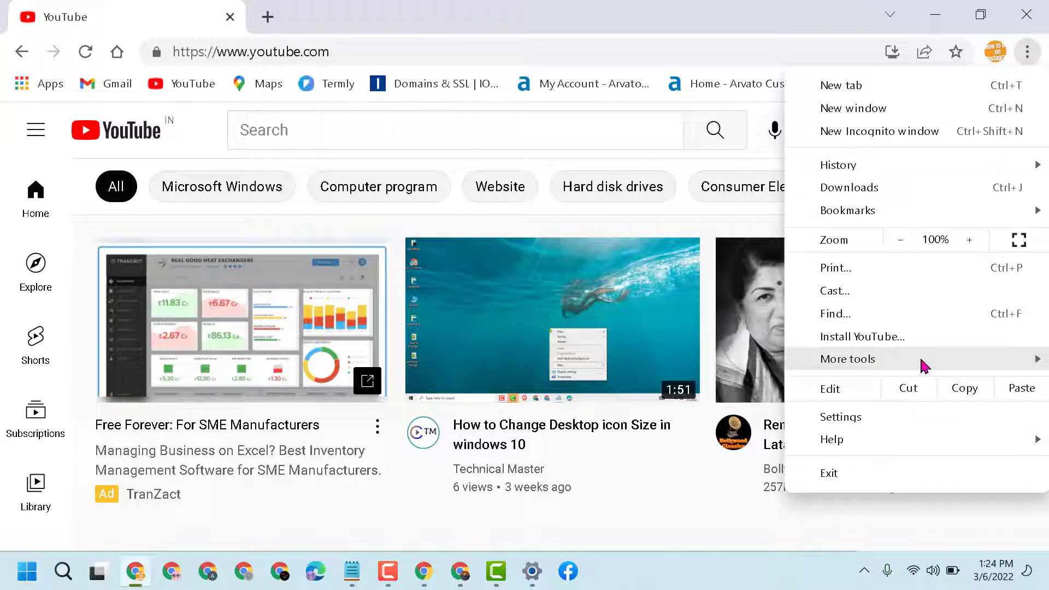
mouse_move(848, 359)
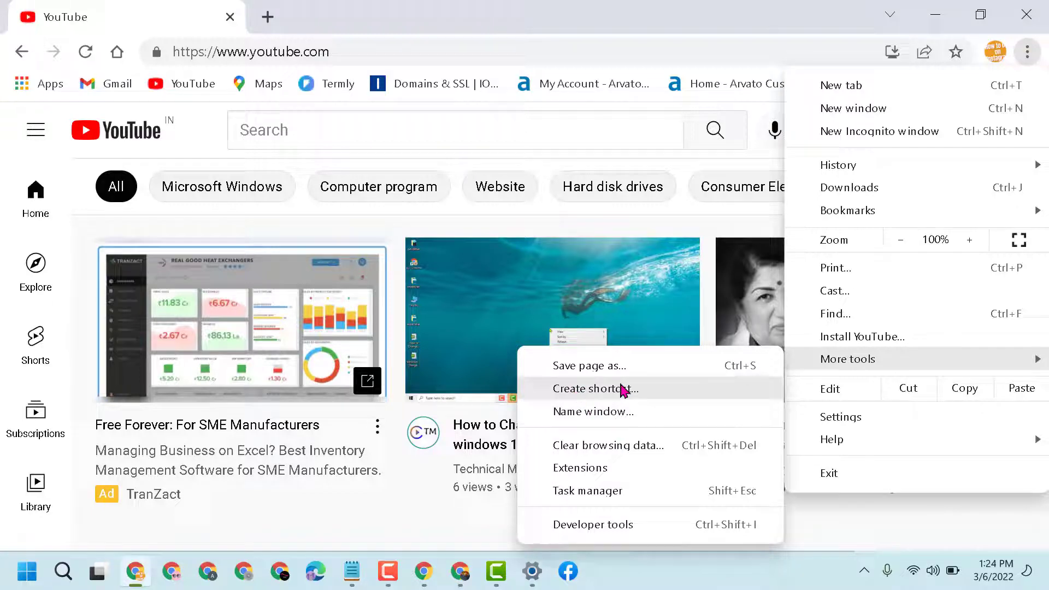
click(613, 390)
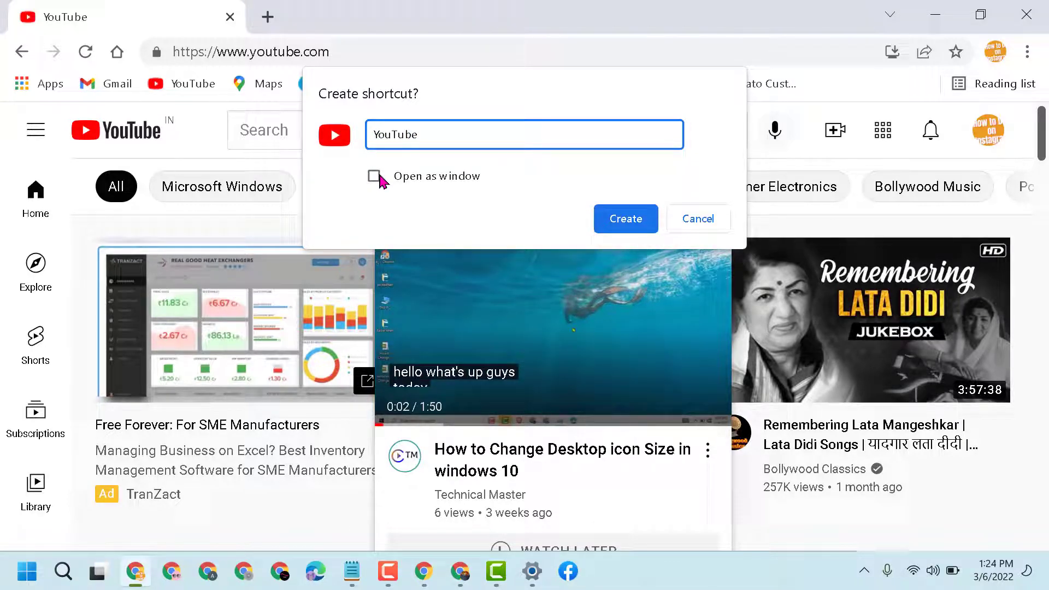
click(376, 177)
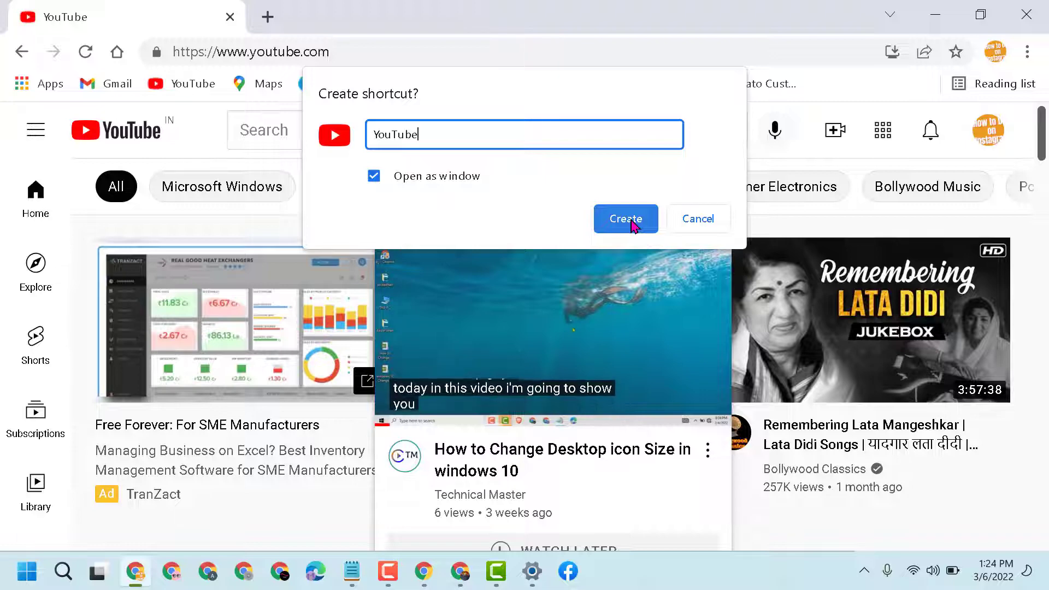
click(632, 226)
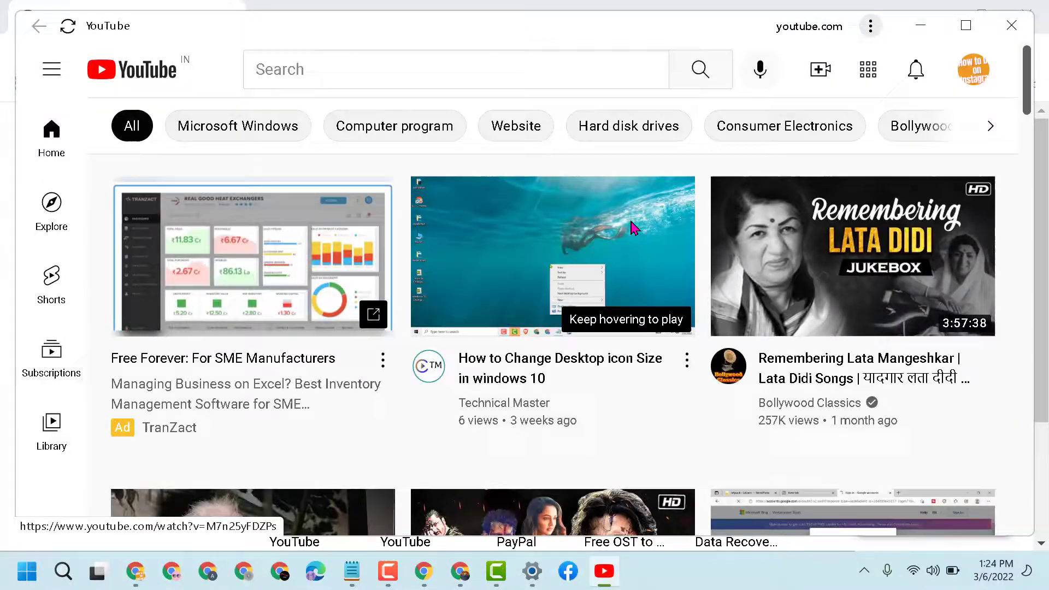
Maximize the standalone YouTube window, then close it
click(967, 28)
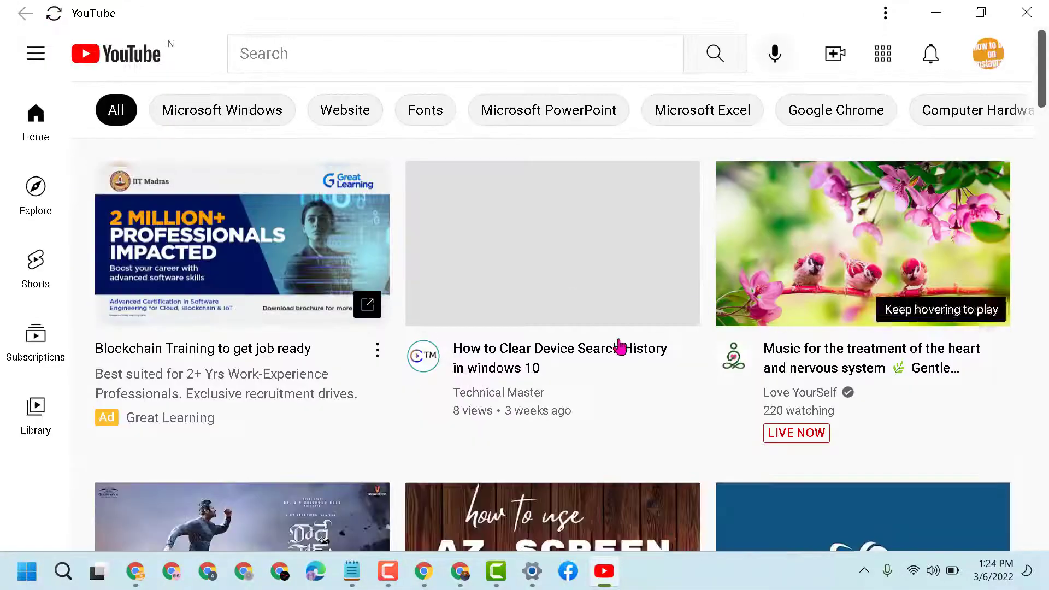
scroll(615, 348, down, 5)
scroll(616, 353, down, 5)
scroll(616, 351, down, 3)
scroll(640, 351, down, 3)
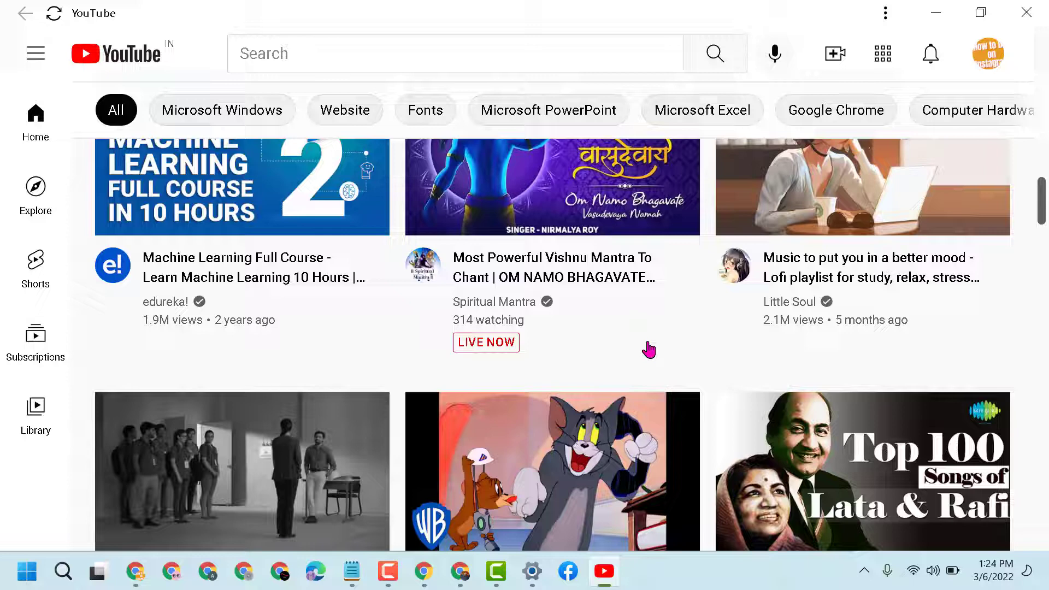
scroll(648, 351, down, 3)
click(1034, 14)
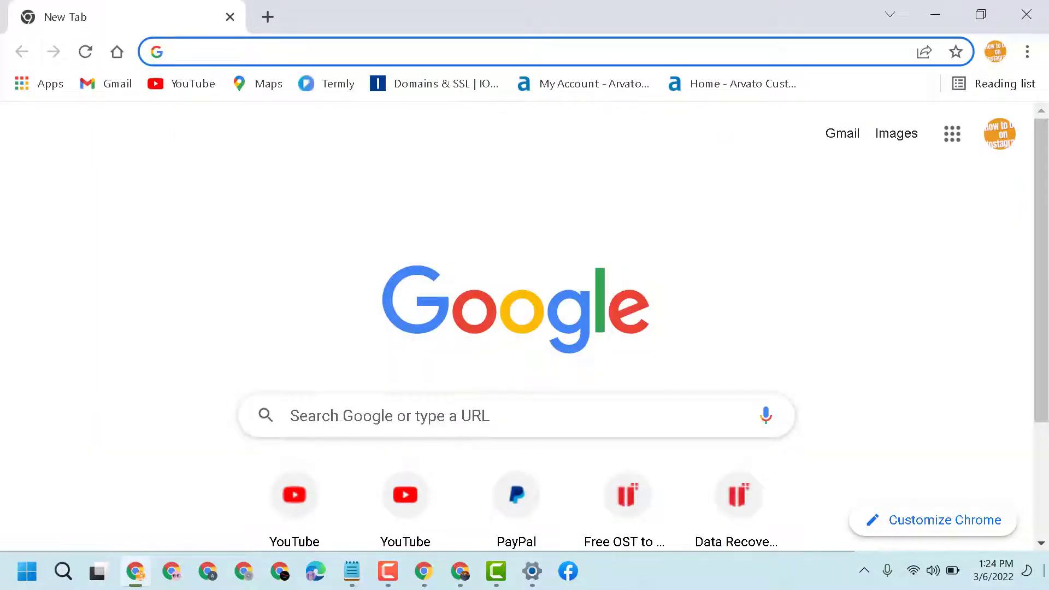
Show the desktop and drag the YouTube desktop icon onto the taskbar
key(super+d)
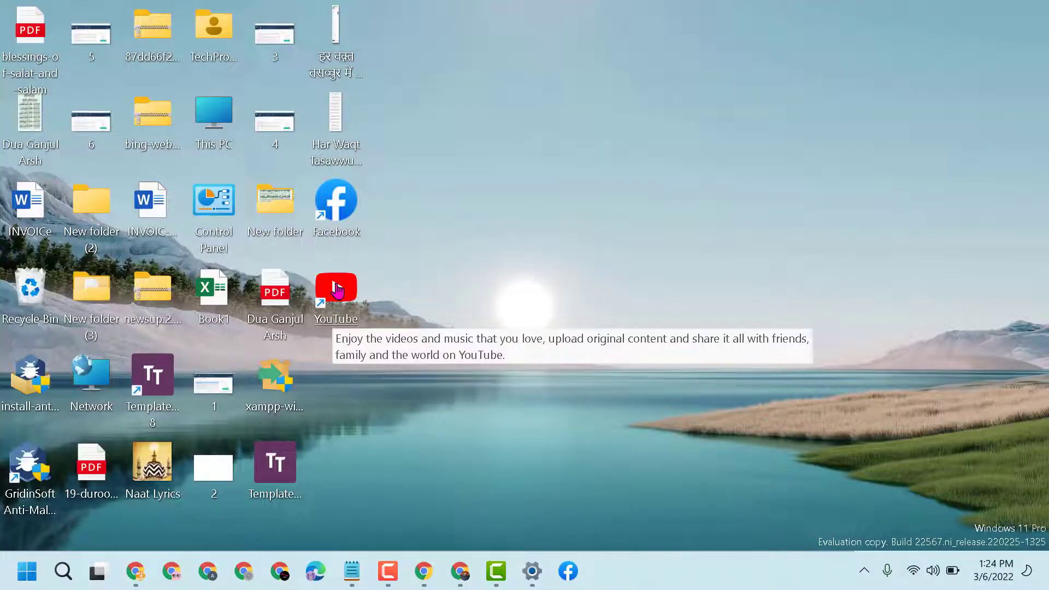
mouse_move(336, 300)
mouse_down()
mouse_move(629, 557)
mouse_move(661, 561)
mouse_up()
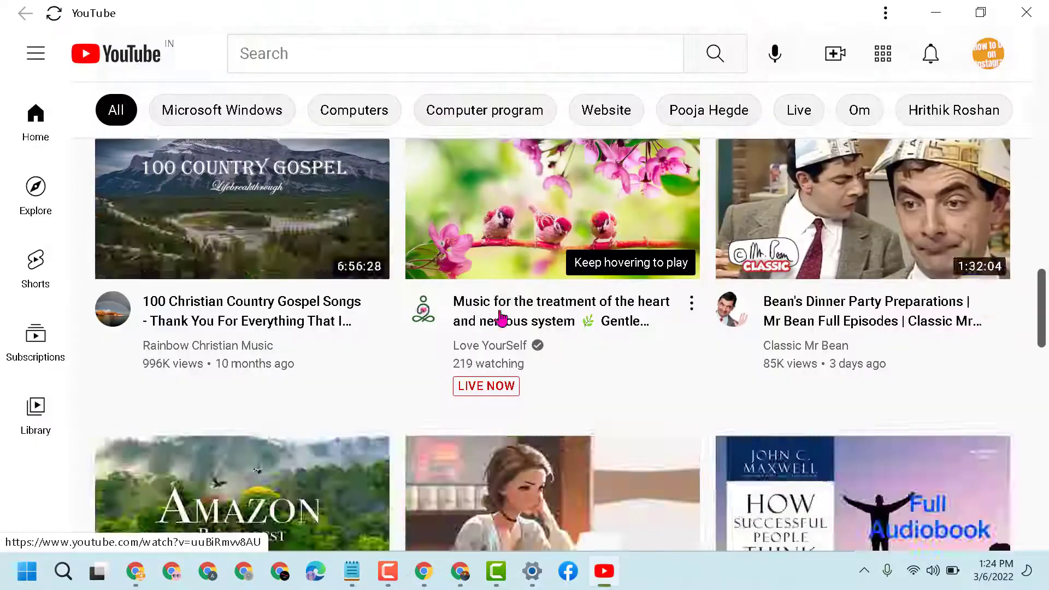
scroll(499, 317, down, 5)
scroll(501, 313, down, 5)
scroll(508, 320, down, 5)
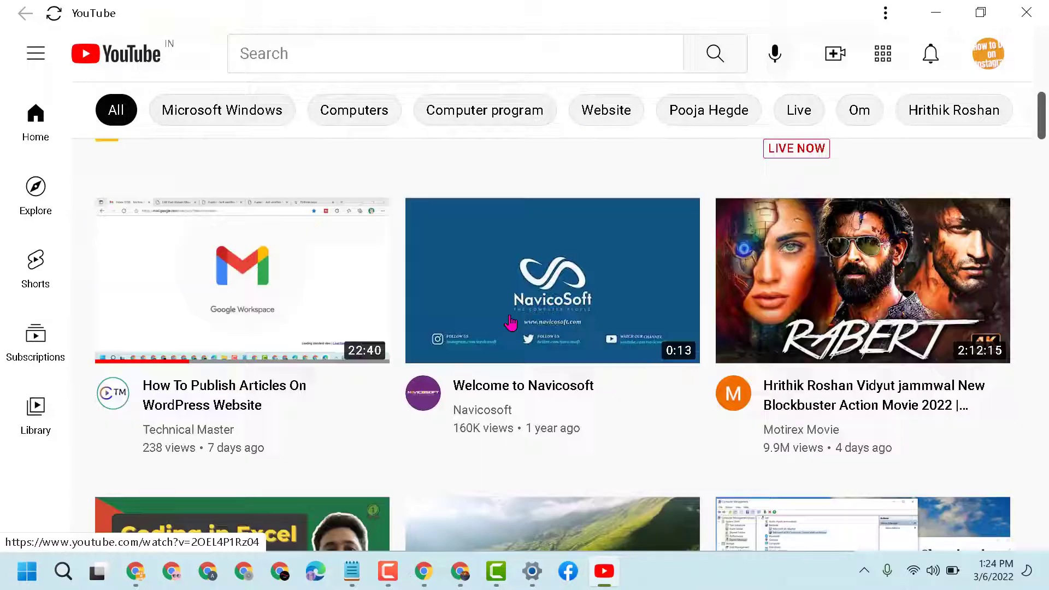
scroll(508, 322, down, 3)
click(1044, 6)
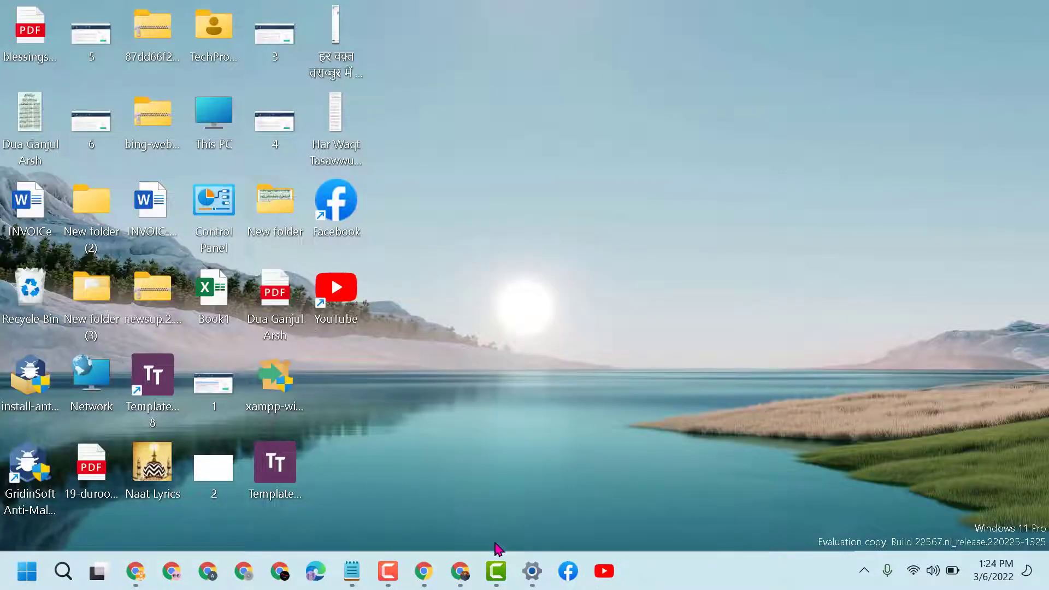